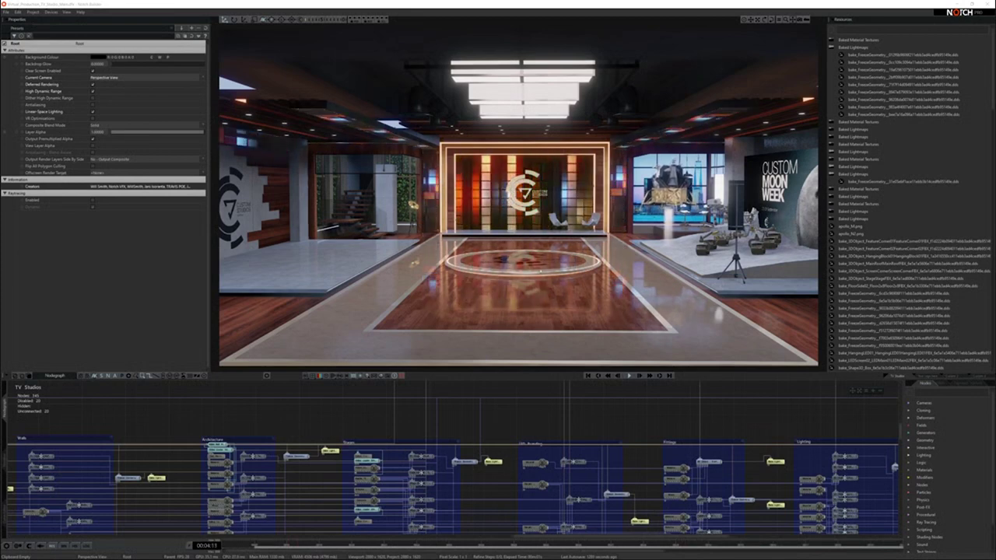
# - Examine the settings of the disabled path tracing node in the Reflections group
pyautogui.moveTo(285, 468); pyautogui.dragTo(735, 442, button='middle')
pyautogui.moveTo(333, 443); pyautogui.dragTo(338, 474, button='middle')
pyautogui.moveTo(144, 396); pyautogui.dragTo(335, 468, button='middle')
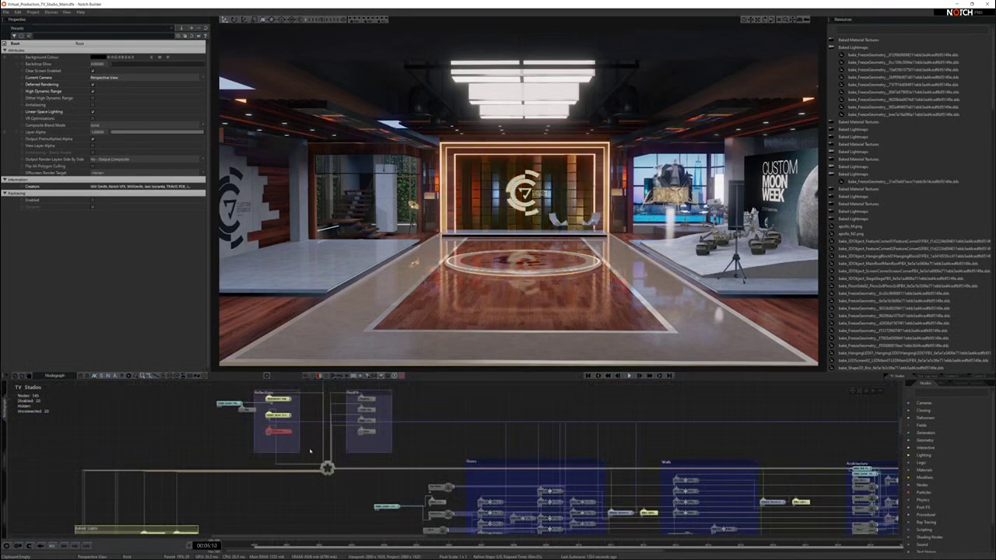
pyautogui.click(280, 431)
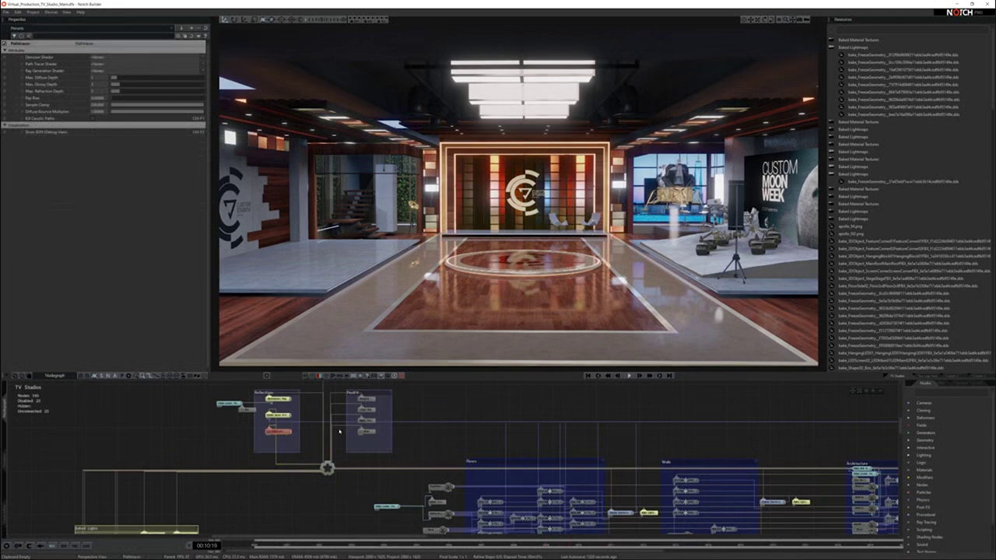
pyautogui.click(237, 502)
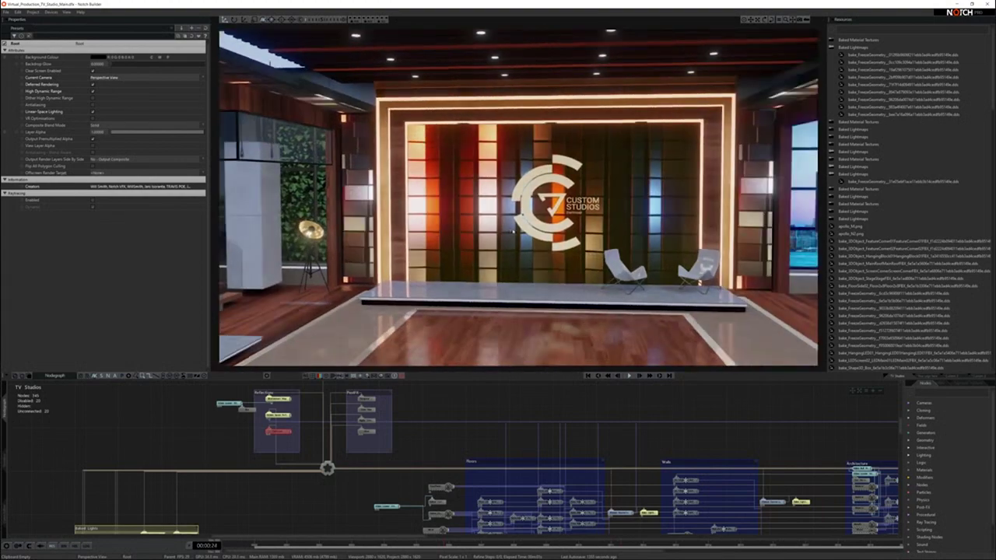
# - Preview the baked lightmap of the Bake Lighting To Object node beside the Floors group, and restore the scene render
pyautogui.moveTo(551, 236); pyautogui.dragTo(572, 242, button='right')
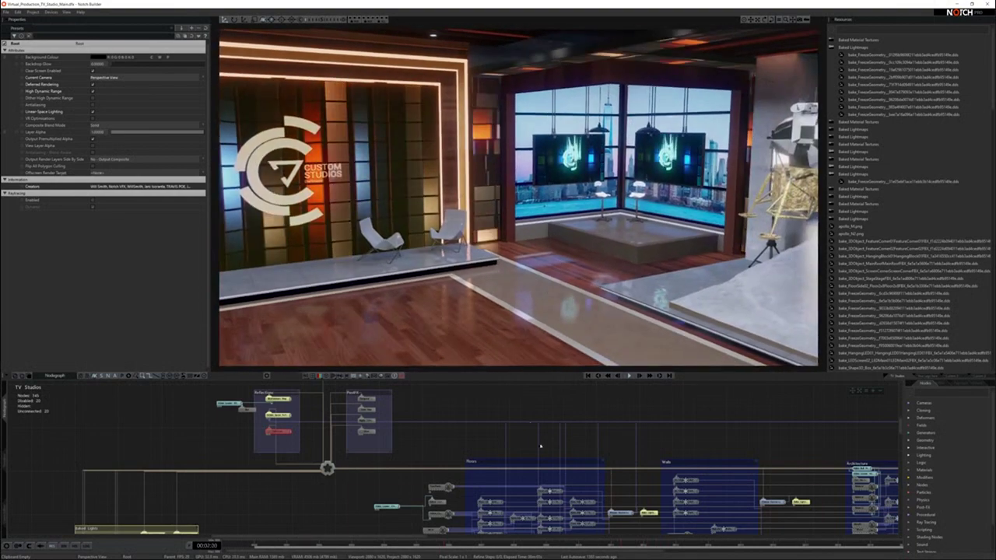
pyautogui.moveTo(540, 447); pyautogui.dragTo(460, 407, button='middle')
pyautogui.click(568, 472)
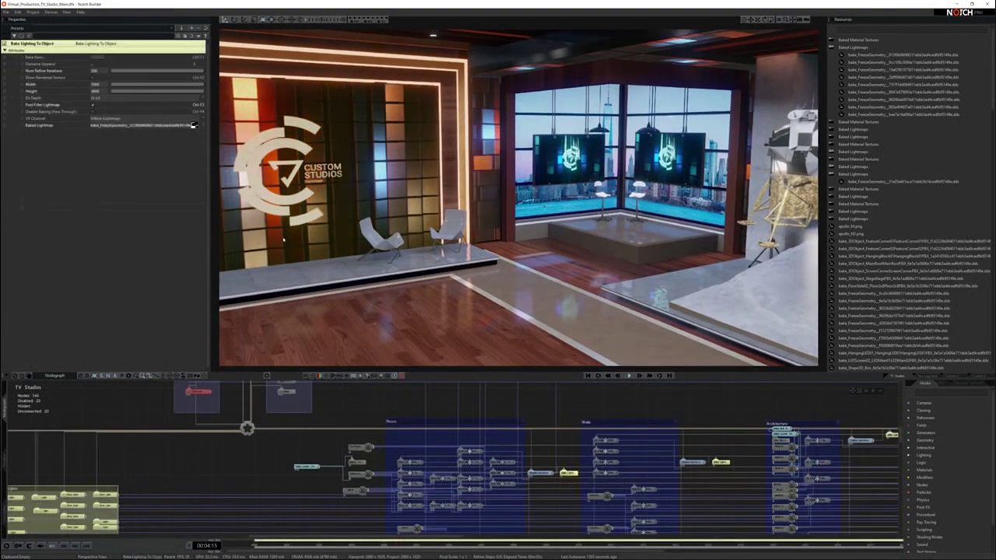
pyautogui.click(94, 77)
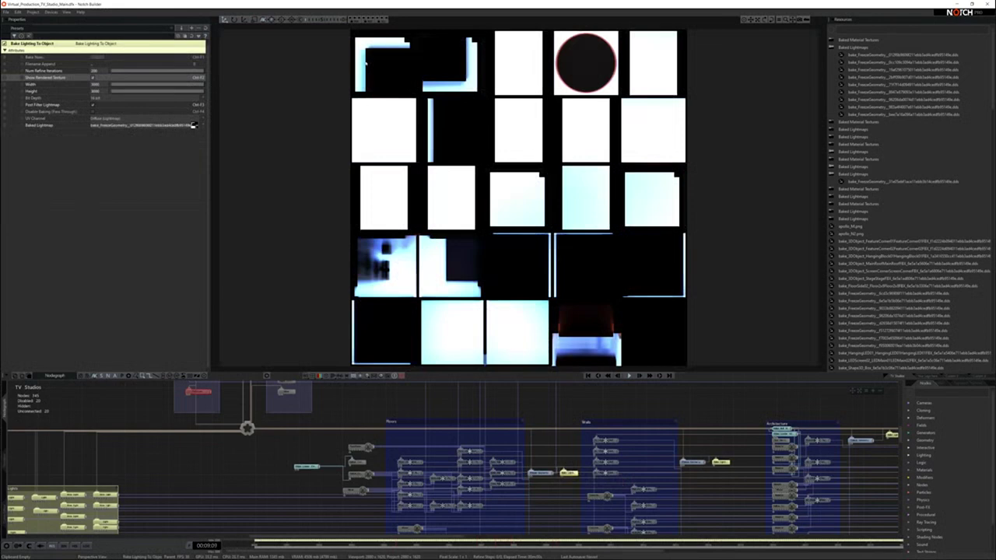
pyautogui.click(93, 78)
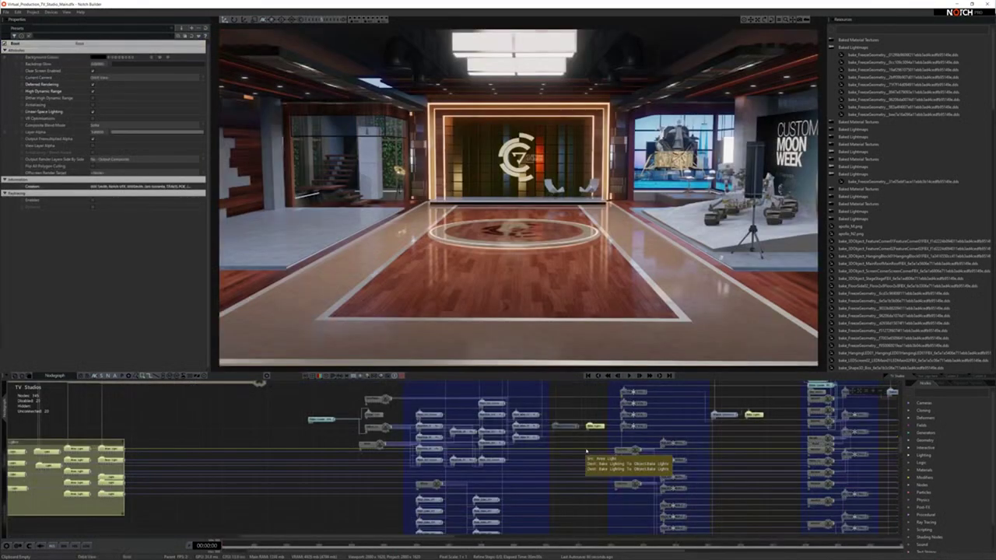
# - Examine the Floors group's object nodes by highlighting their pieces in the scene, and clear the selection
pyautogui.scroll(2, 546, 470)
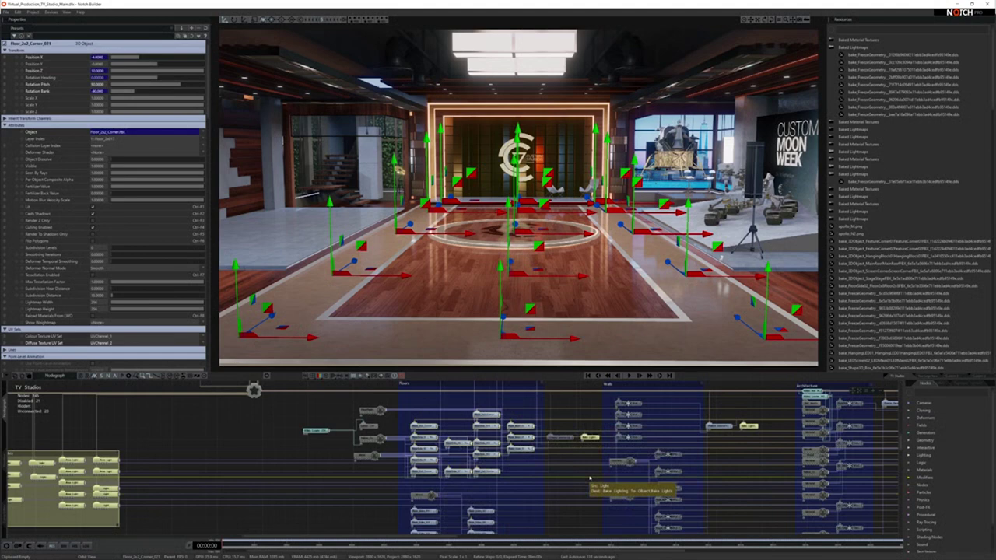
pyautogui.scroll(-1, 535, 484)
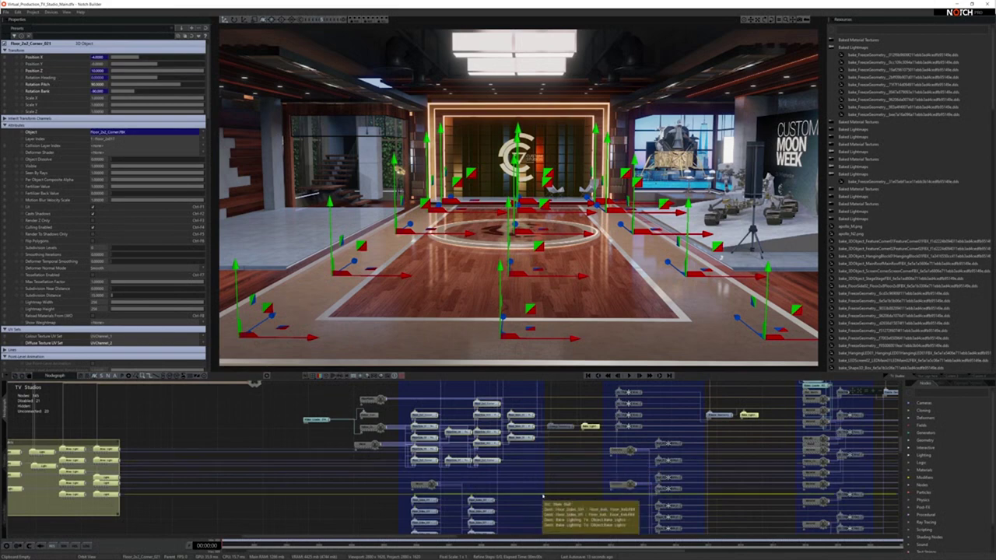
pyautogui.scroll(-2, 529, 469)
pyautogui.scroll(-2, 529, 469)
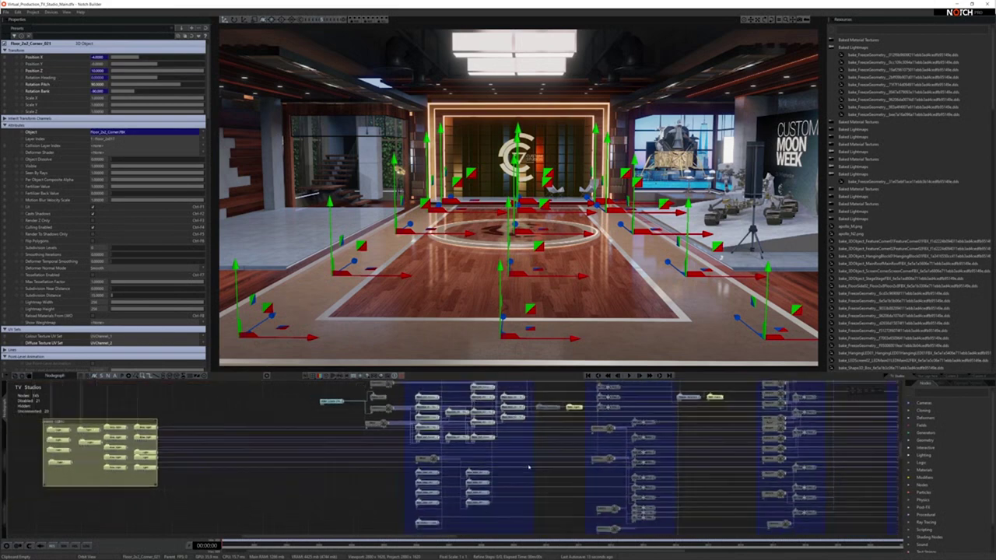
pyautogui.moveTo(529, 468); pyautogui.dragTo(529, 481, button='middle')
pyautogui.click(528, 483)
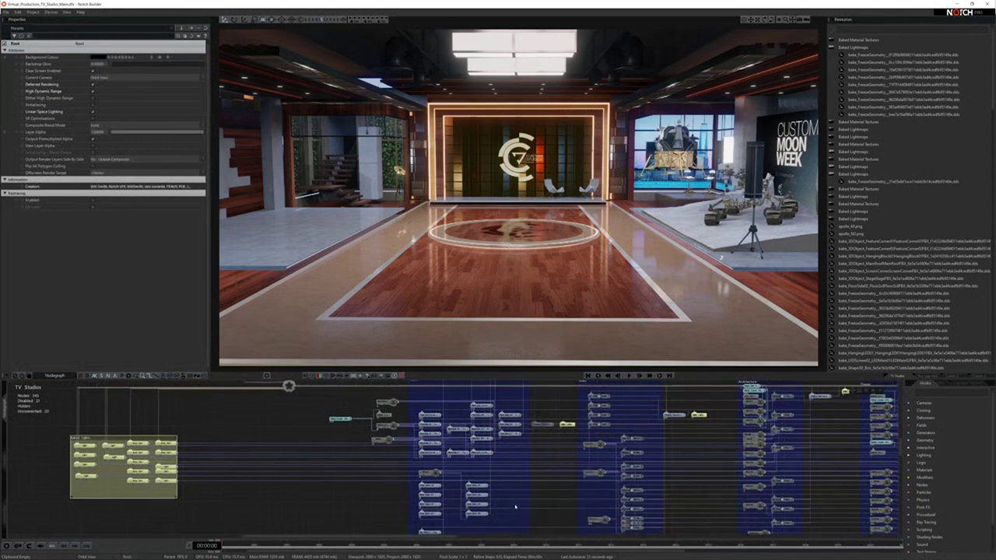
pyautogui.scroll(-1, 515, 500)
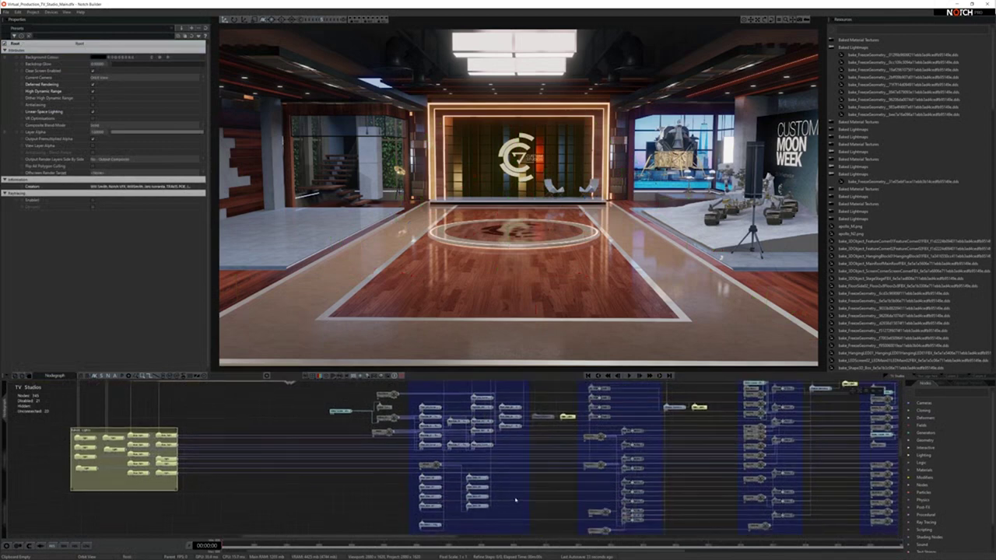
pyautogui.click(416, 385)
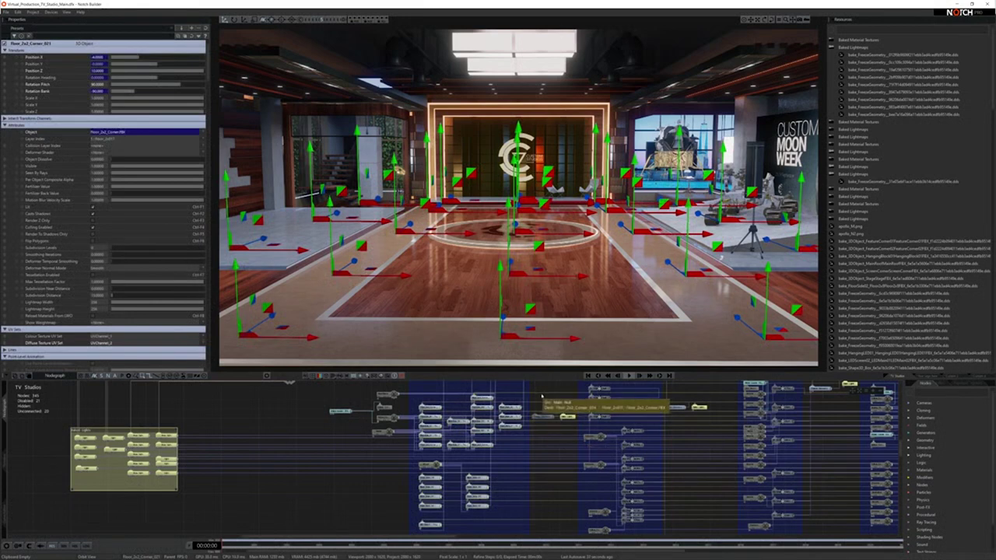
pyautogui.click(698, 490)
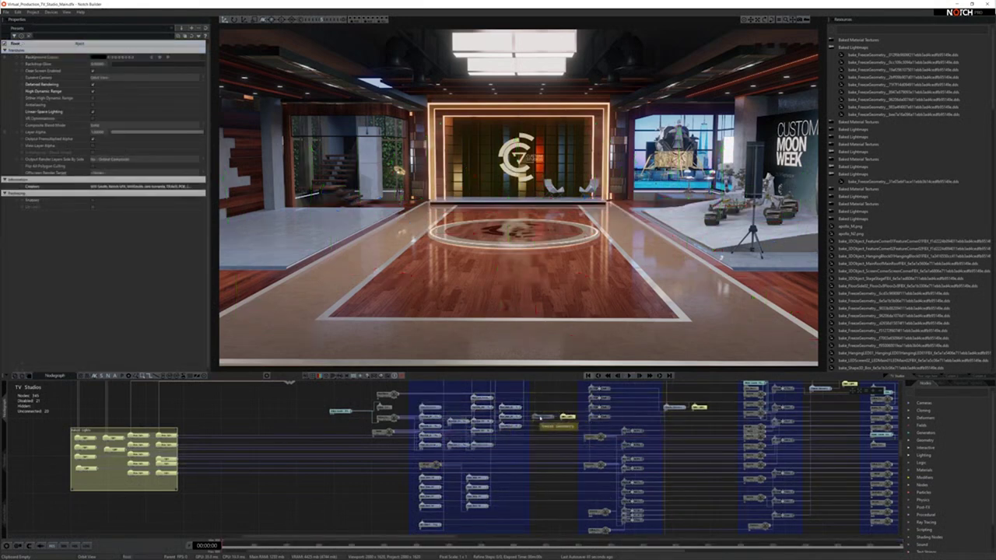
# - Inspect the floor's Freeze Geometry node, the main floor object and one of the 2x2 corner floor objects
pyautogui.click(593, 437)
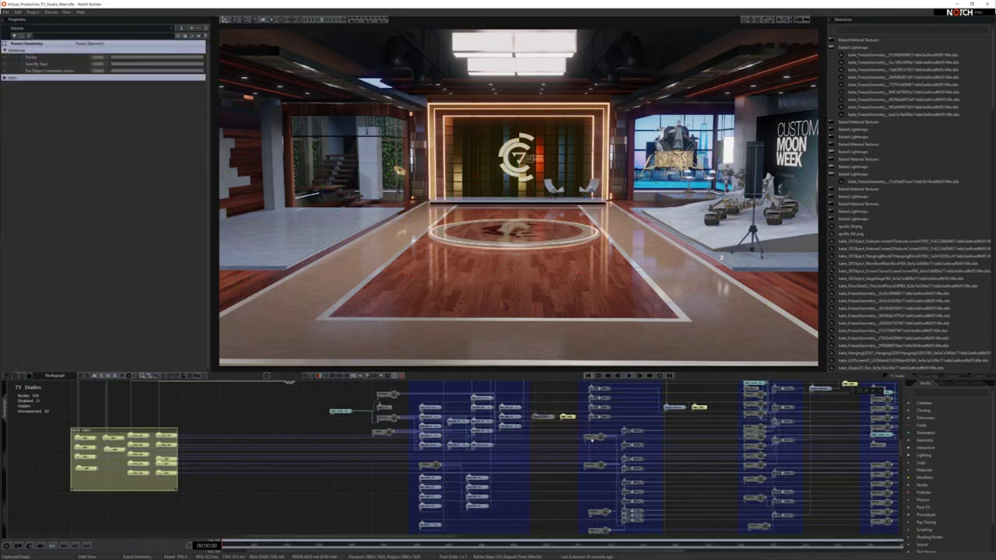
pyautogui.scroll(2, 516, 465)
pyautogui.click(568, 435)
pyautogui.click(515, 419)
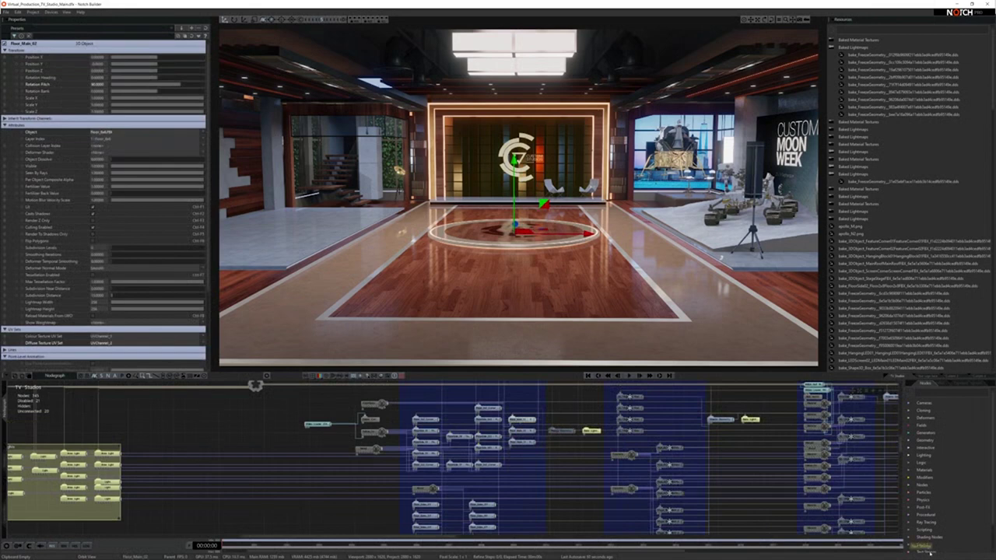
pyautogui.moveTo(544, 471)
pyautogui.mouseDown()
pyautogui.moveTo(552, 462)
pyautogui.moveTo(538, 476)
pyautogui.mouseUp()
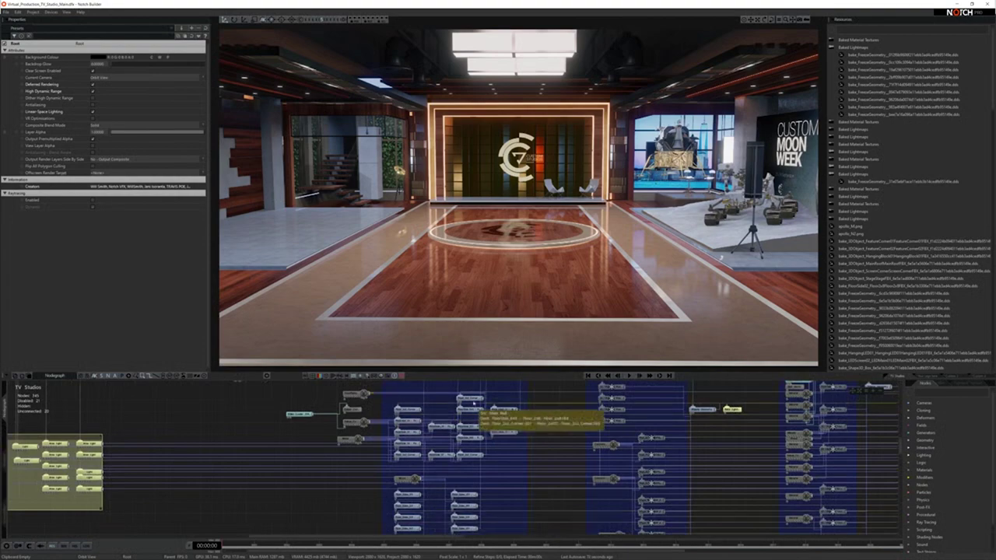
pyautogui.click(470, 400)
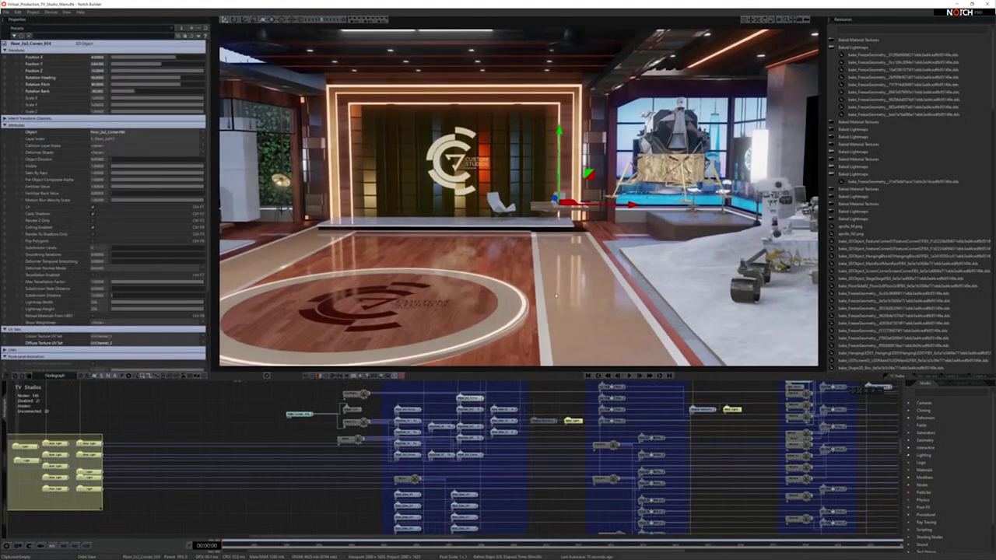
# - Re-enable the Freeze Geometry node fed by the Floors group
pyautogui.click(545, 421)
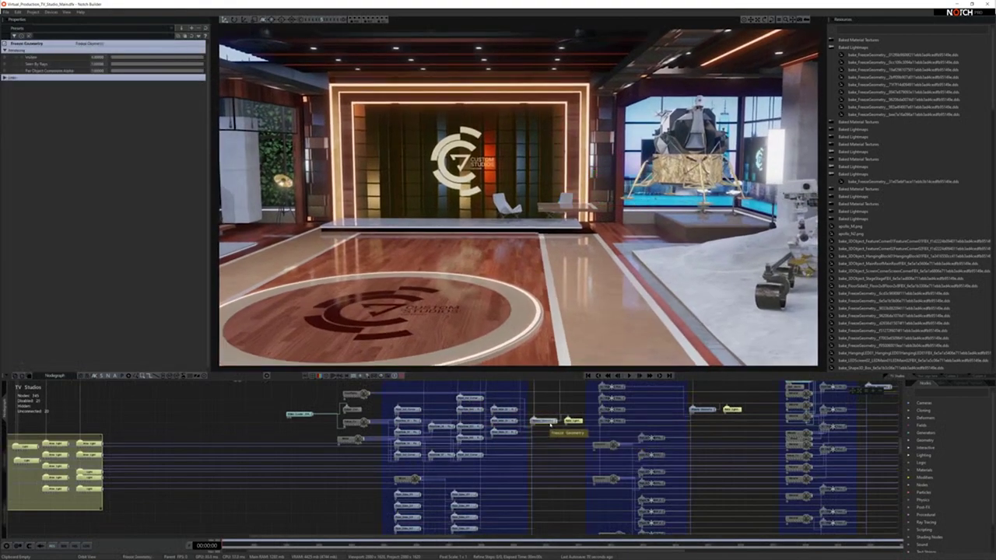
pyautogui.hotkey('ctrl', 'z')
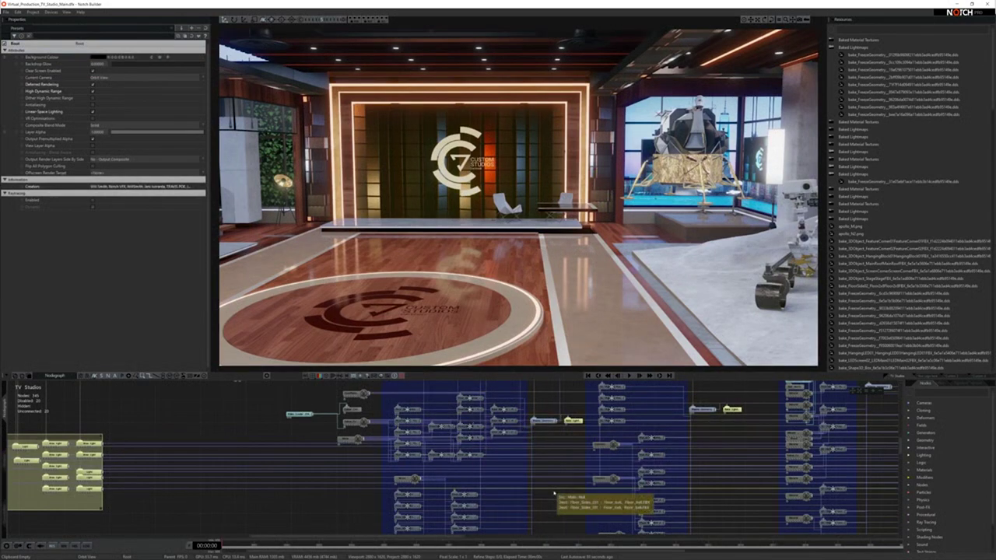
pyautogui.click(545, 421)
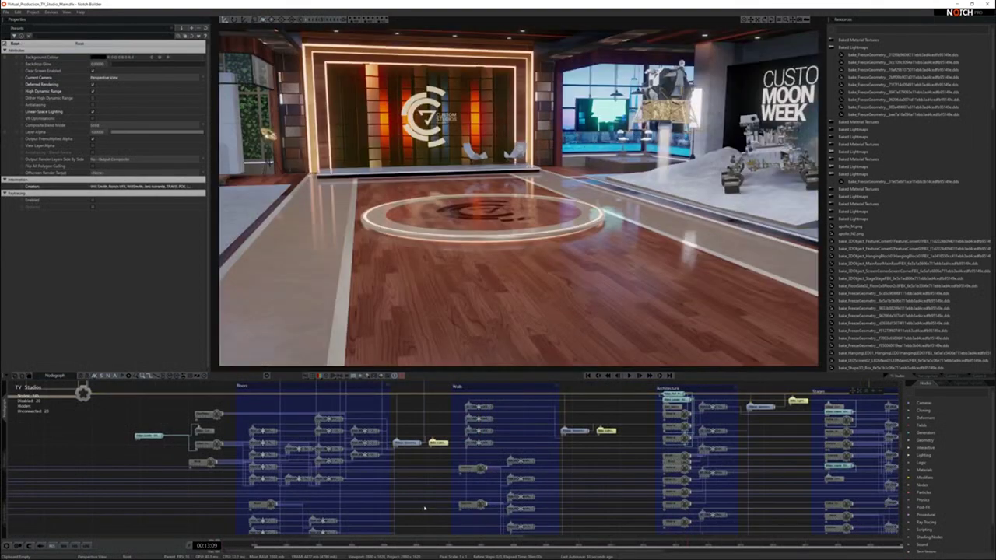
# - Locate the Branding Materials node groups and get a close view of the central stage's floor logo
pyautogui.scroll(-5, 490, 471)
pyautogui.moveTo(500, 465); pyautogui.dragTo(446, 458, button='middle')
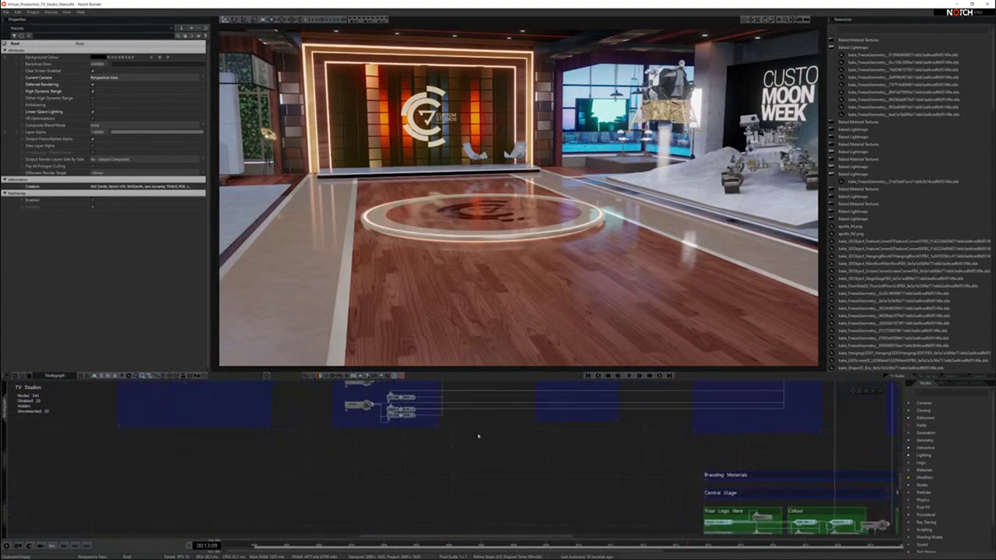
pyautogui.moveTo(552, 435); pyautogui.dragTo(545, 482, button='middle')
pyautogui.moveTo(778, 513); pyautogui.dragTo(425, 444, button='middle')
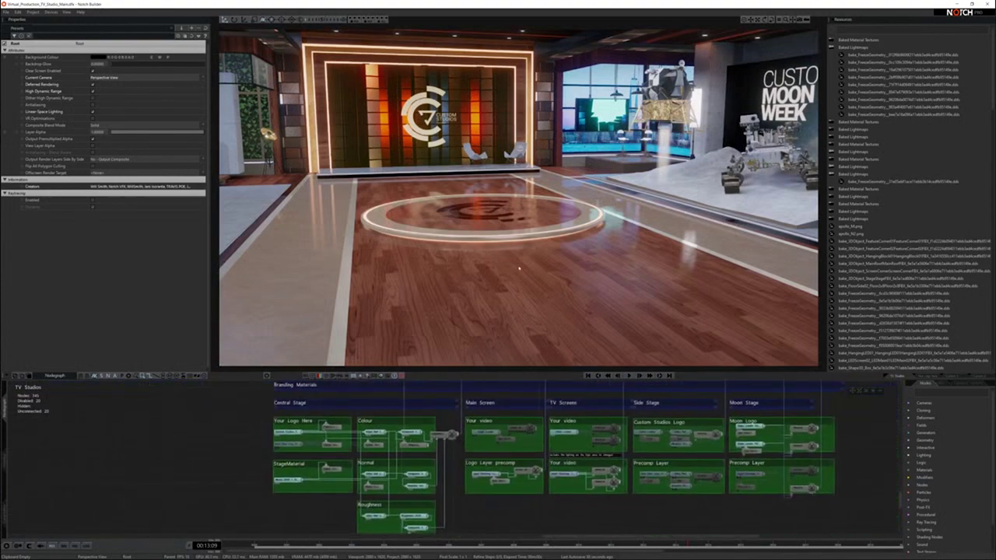
pyautogui.keyDown('alt'); pyautogui.moveTo(509, 290); pyautogui.dragTo(528, 432, button='right'); pyautogui.keyUp('alt')
pyautogui.keyDown('alt'); pyautogui.moveTo(478, 310); pyautogui.dragTo(491, 346); pyautogui.keyUp('alt')
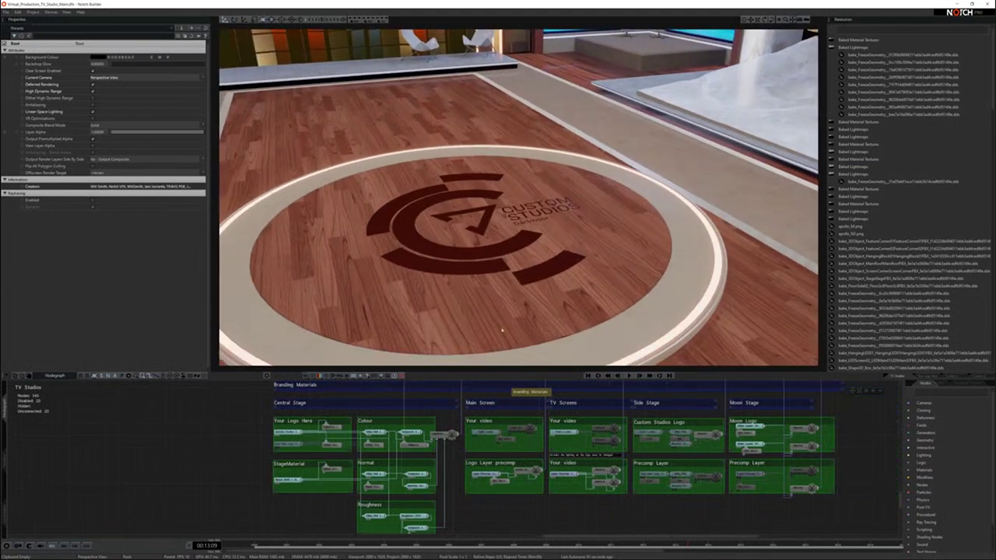
pyautogui.moveTo(452, 536); pyautogui.dragTo(438, 518, button='middle')
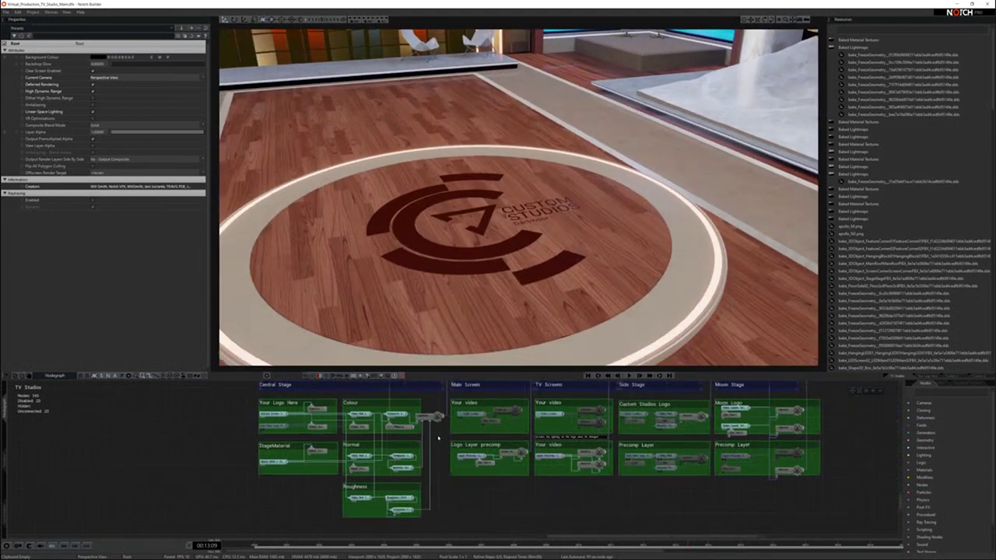
pyautogui.moveTo(441, 434); pyautogui.dragTo(490, 440, button='middle')
# - Review the LogoMaterial node's texture maps, and cache that material into baked textures
pyautogui.click(463, 446)
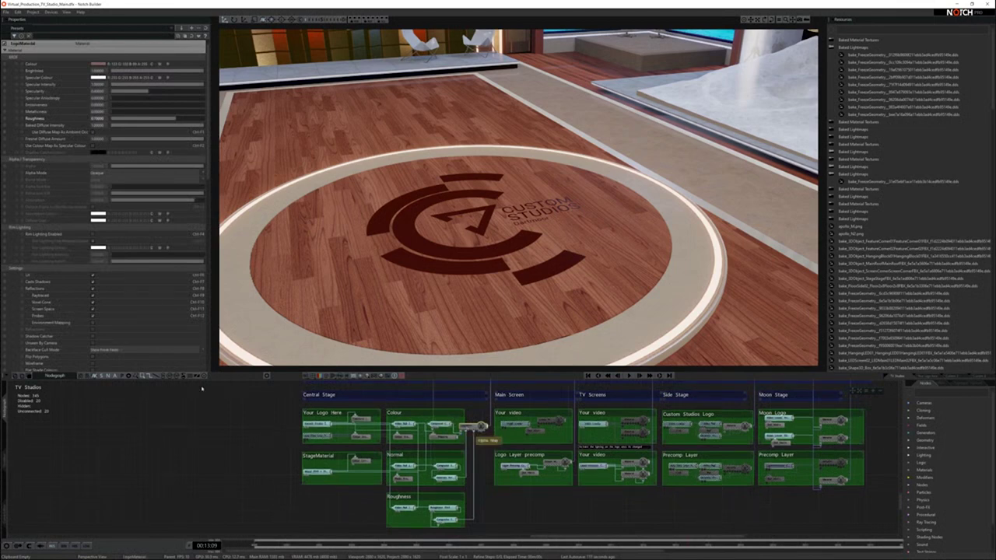
pyautogui.scroll(-5, 142, 333)
pyautogui.scroll(-2, 143, 334)
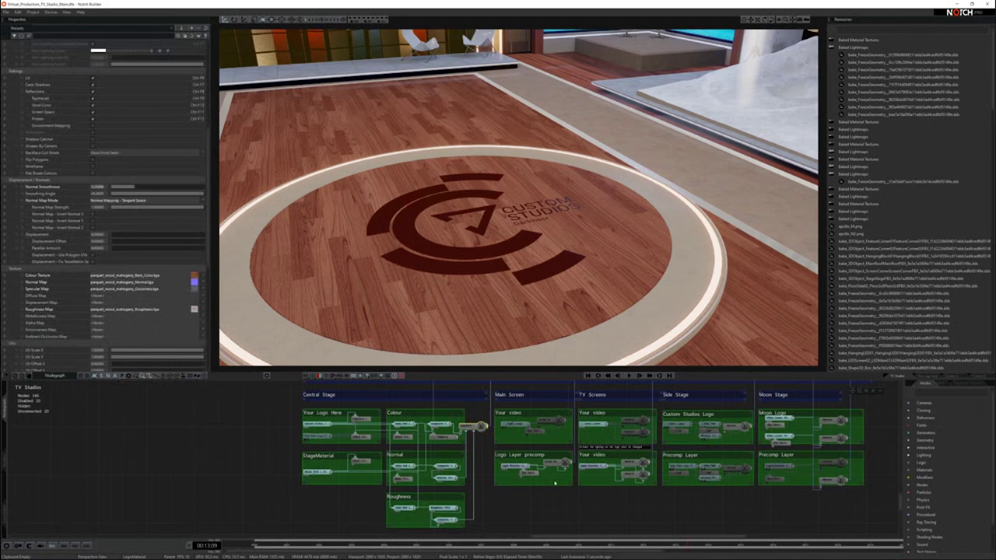
pyautogui.rightClick(476, 442)
pyautogui.moveTo(554, 427)
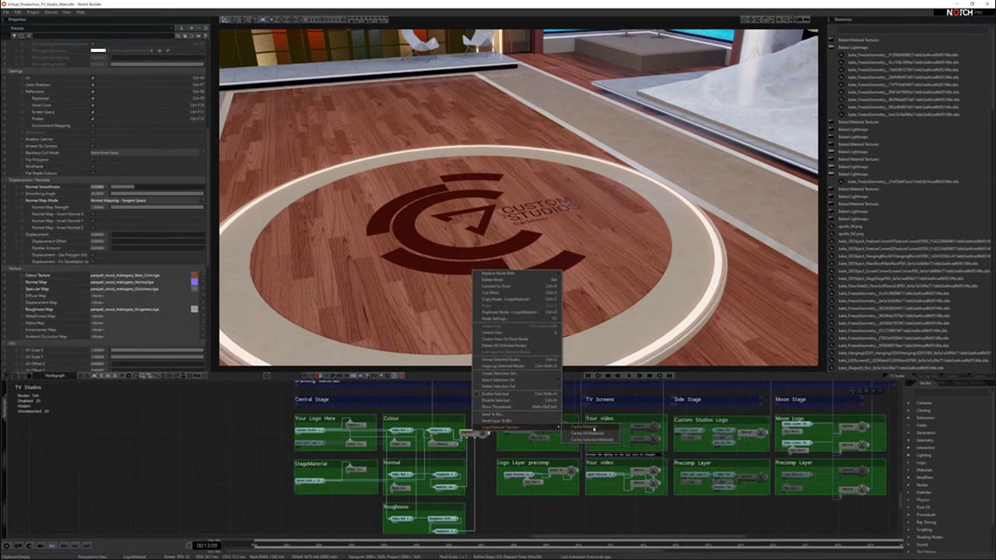
pyautogui.click(591, 427)
pyautogui.click(588, 376)
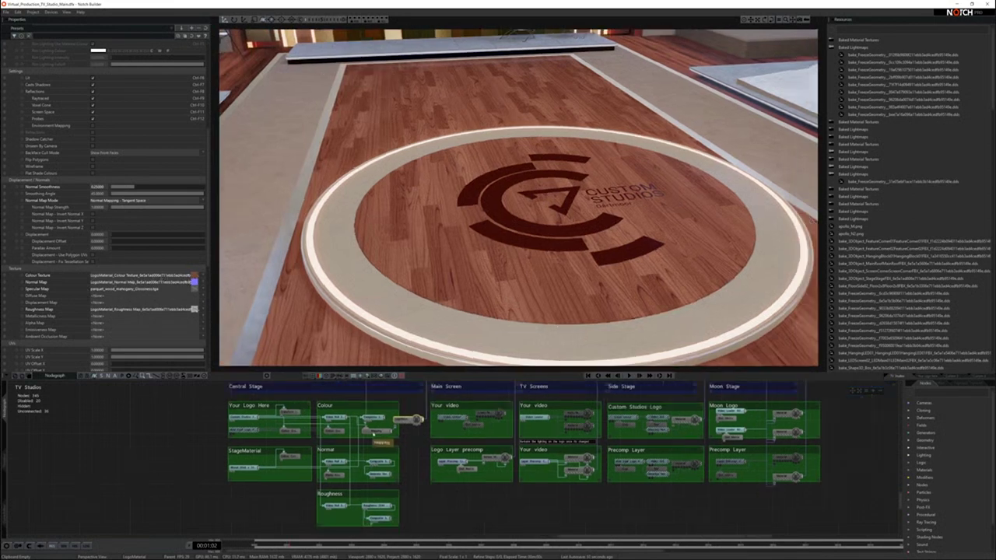
# - Move the mapping node beside the LogoMaterial node, and delete the remaining logo, stage material, colour, normal and roughness nodes
pyautogui.moveTo(373, 436); pyautogui.dragTo(397, 436)
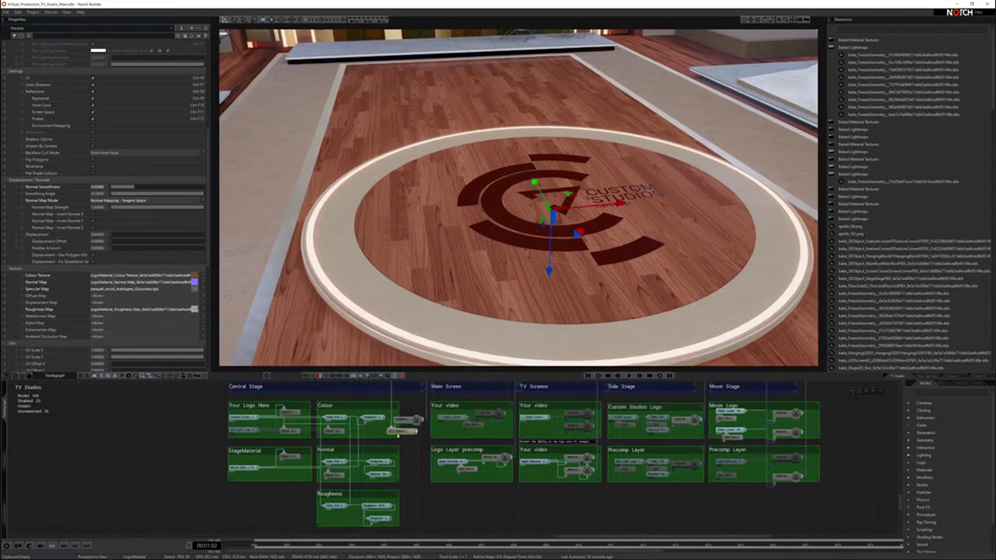
pyautogui.click(373, 481)
pyautogui.moveTo(380, 527); pyautogui.dragTo(215, 407)
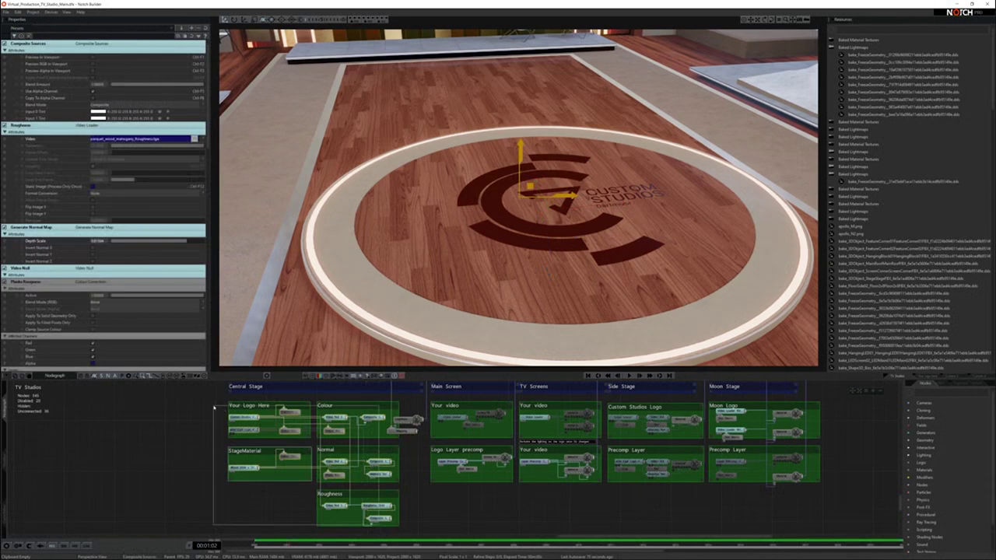
pyautogui.press('Delete')
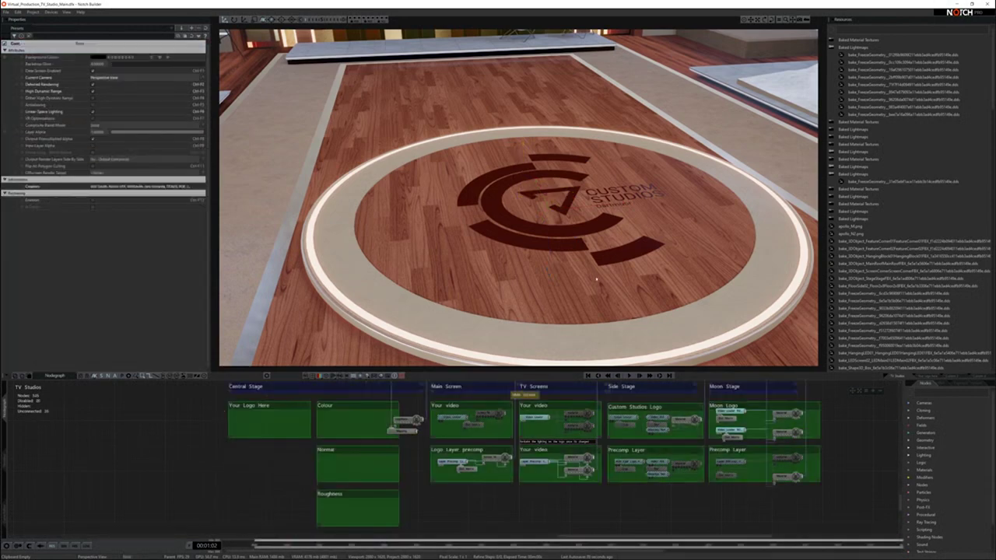
# - Recheck the central stage's floor logo in the scene, and return to the Freeze Geometry node beside the Floors group
pyautogui.moveTo(596, 278); pyautogui.dragTo(546, 271, button='middle')
pyautogui.scroll(-4, 547, 271)
pyautogui.moveTo(545, 305); pyautogui.dragTo(566, 313, button='middle')
pyautogui.scroll(4, 501, 201)
pyautogui.scroll(-1, 500, 201)
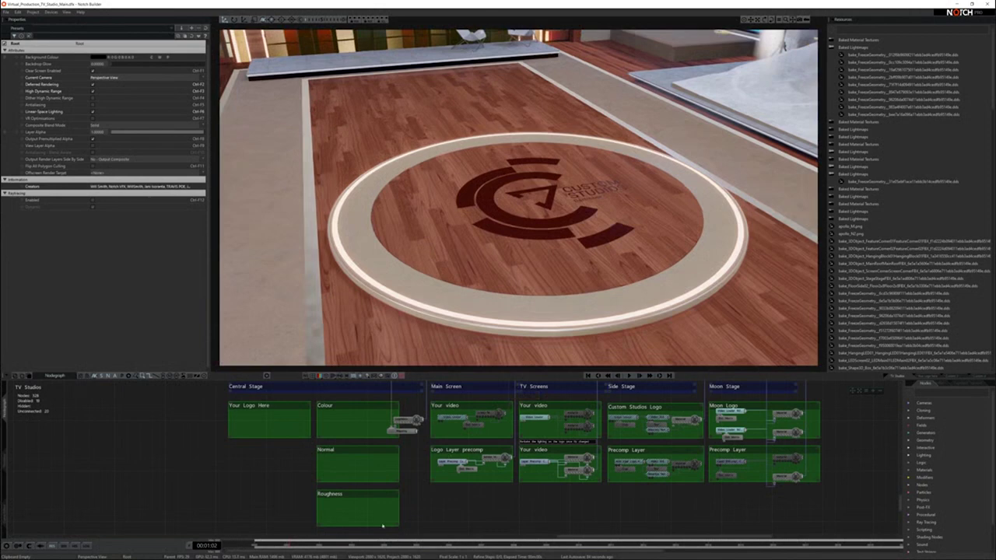
pyautogui.moveTo(598, 491); pyautogui.dragTo(418, 493, button='middle')
pyautogui.moveTo(430, 403); pyautogui.dragTo(517, 456, button='middle')
pyautogui.scroll(-1, 516, 456)
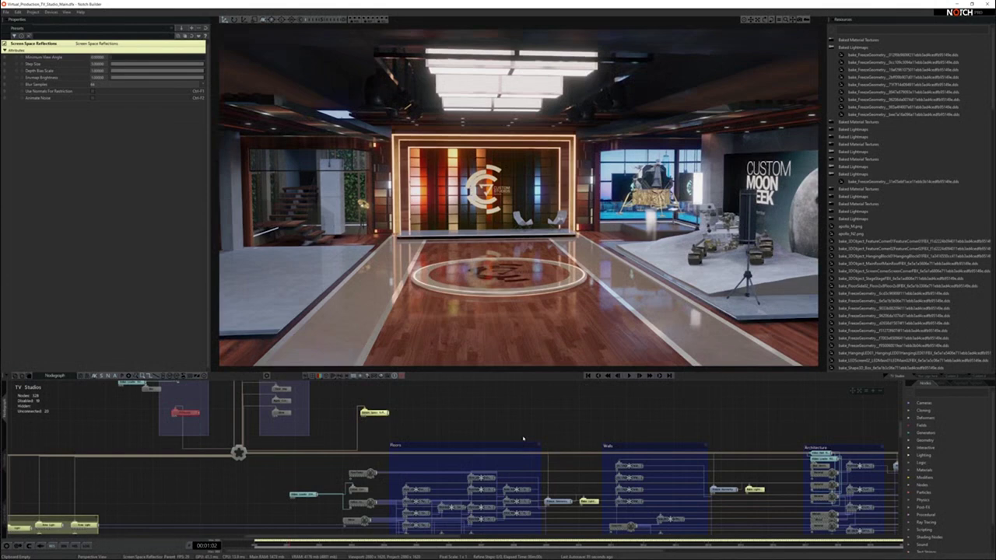
pyautogui.moveTo(576, 527); pyautogui.dragTo(553, 500, button='middle')
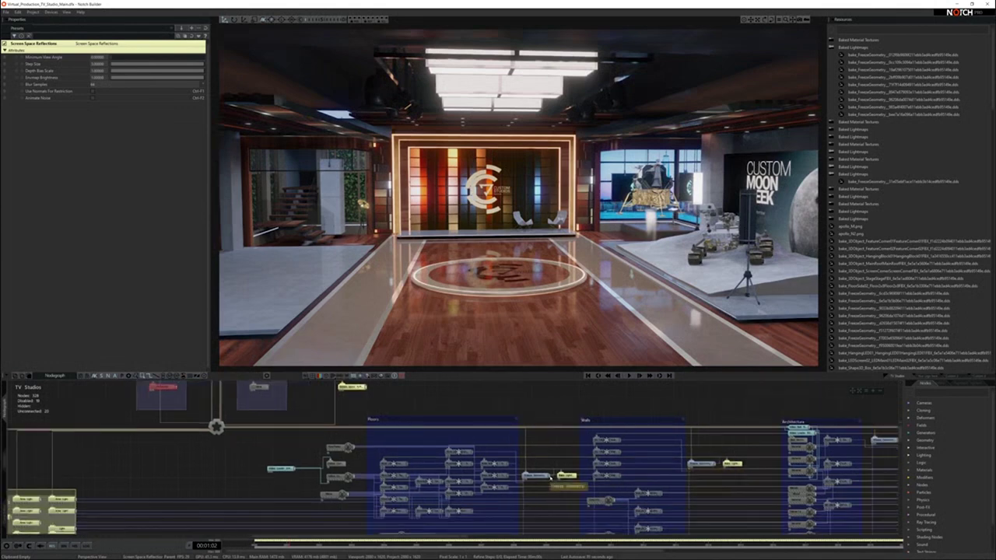
# - Connect the Floors group's Freeze Geometry node to the Affected Objects input of Screen Space Reflections, and check the floor reflections in the scene
pyautogui.moveTo(549, 477); pyautogui.dragTo(342, 391)
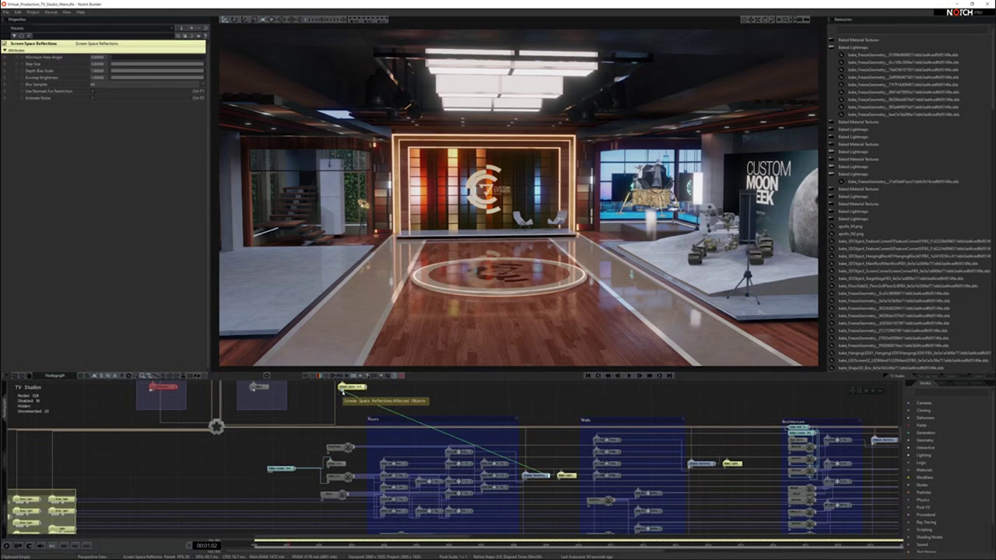
pyautogui.moveTo(343, 391); pyautogui.dragTo(342, 391)
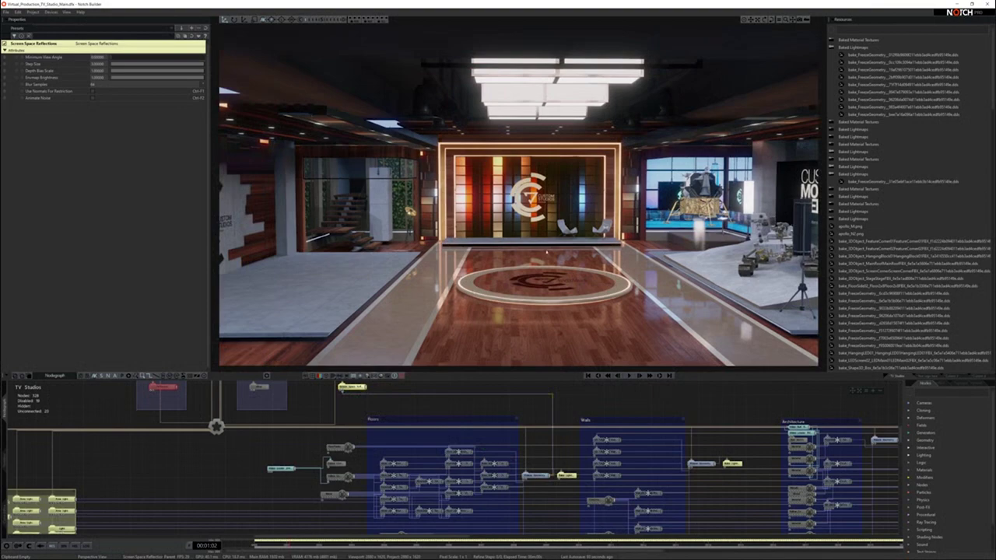
pyautogui.moveTo(537, 296); pyautogui.dragTo(638, 282, button='right')
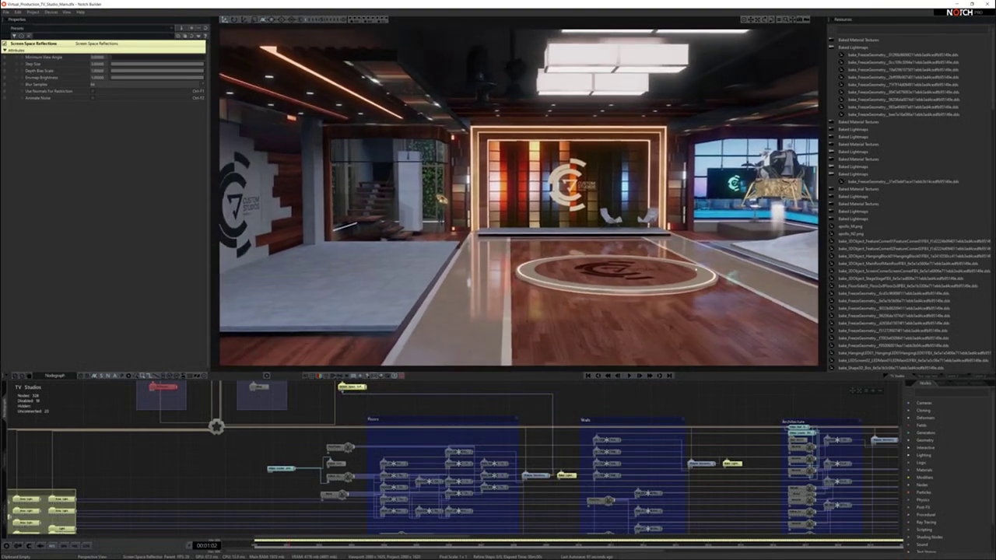
pyautogui.moveTo(696, 269); pyautogui.dragTo(704, 267, button='middle')
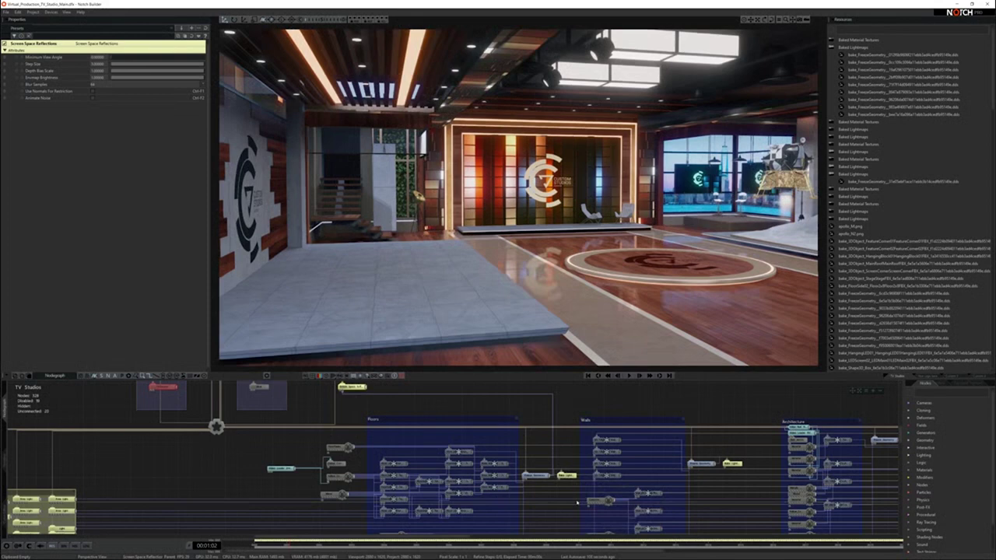
# - Connect the Freeze Geometry nodes beside the Walls group and the group after Architecture to Screen Space Reflections, and inspect the scene
pyautogui.moveTo(703, 498); pyautogui.dragTo(648, 522, button='middle')
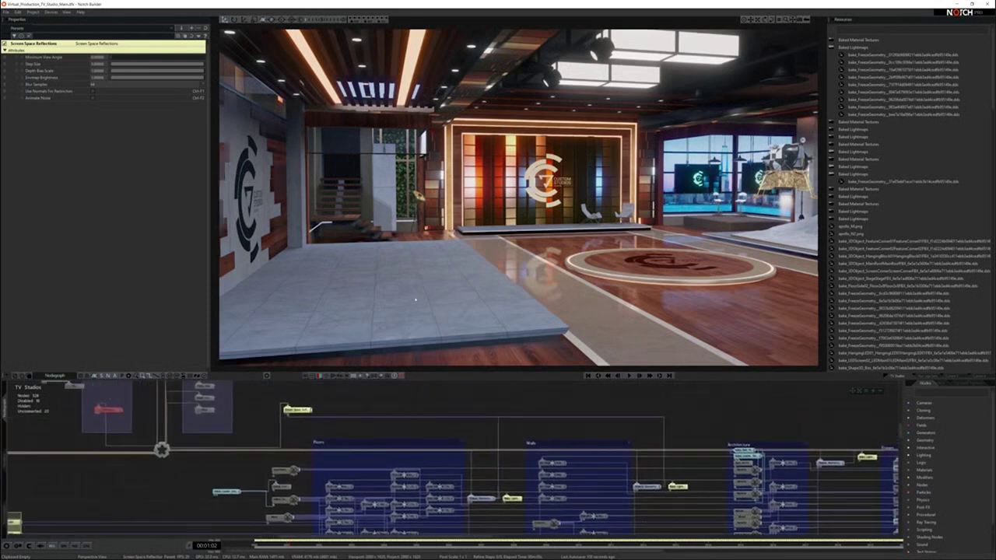
pyautogui.click(481, 499)
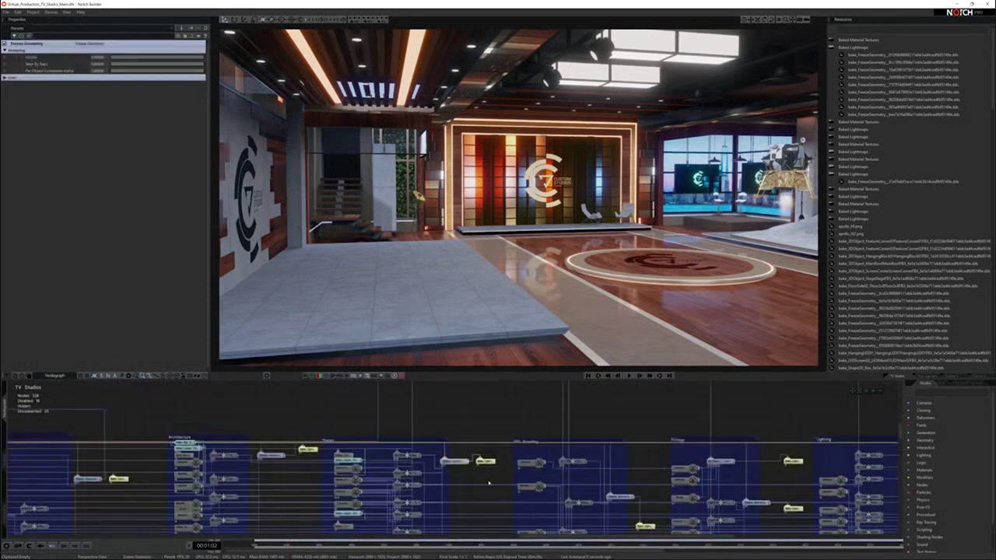
pyautogui.moveTo(489, 483); pyautogui.dragTo(856, 475, button='middle')
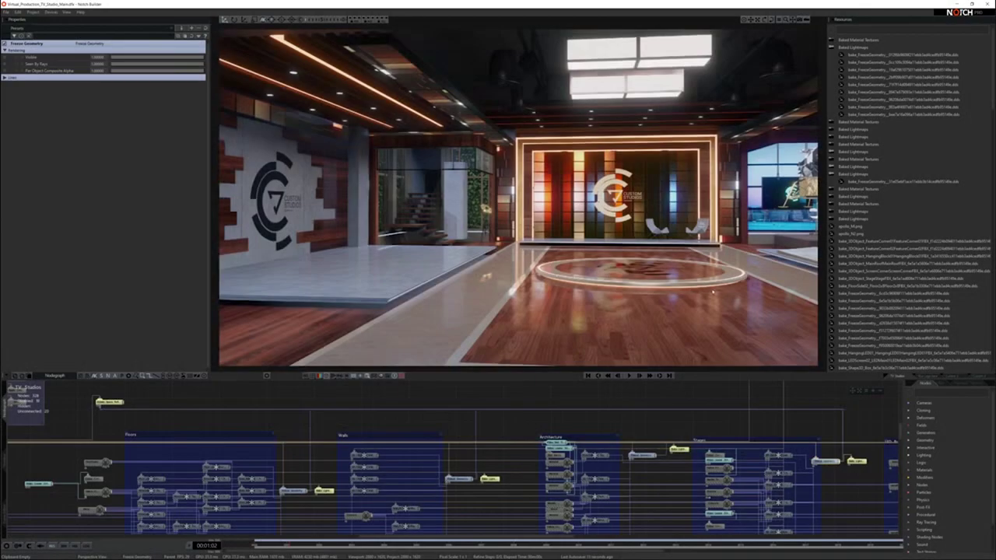
pyautogui.moveTo(713, 292); pyautogui.dragTo(530, 90, button='right')
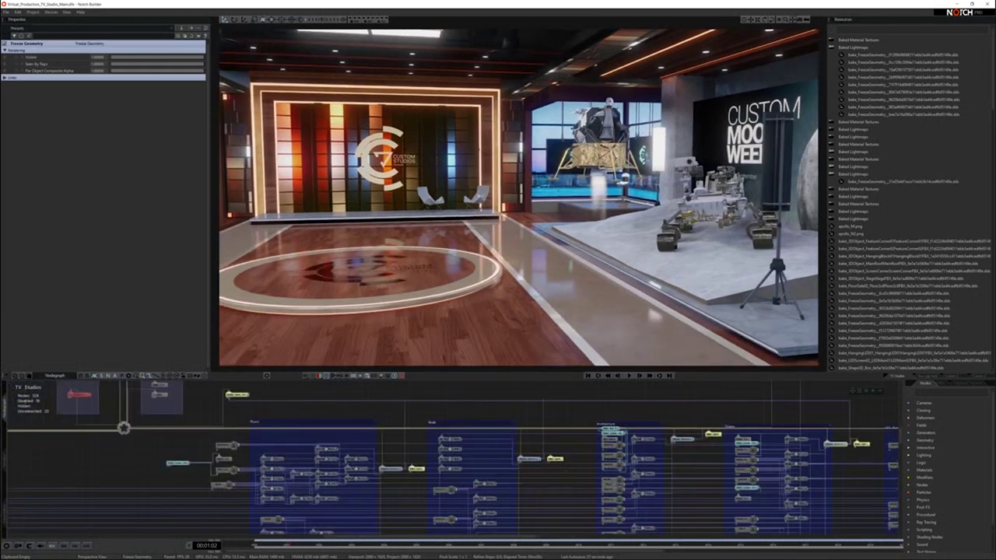
# - Review the Floors group's object nodes and the node group holding the scene's lights
pyautogui.moveTo(71, 537); pyautogui.dragTo(405, 514, button='middle')
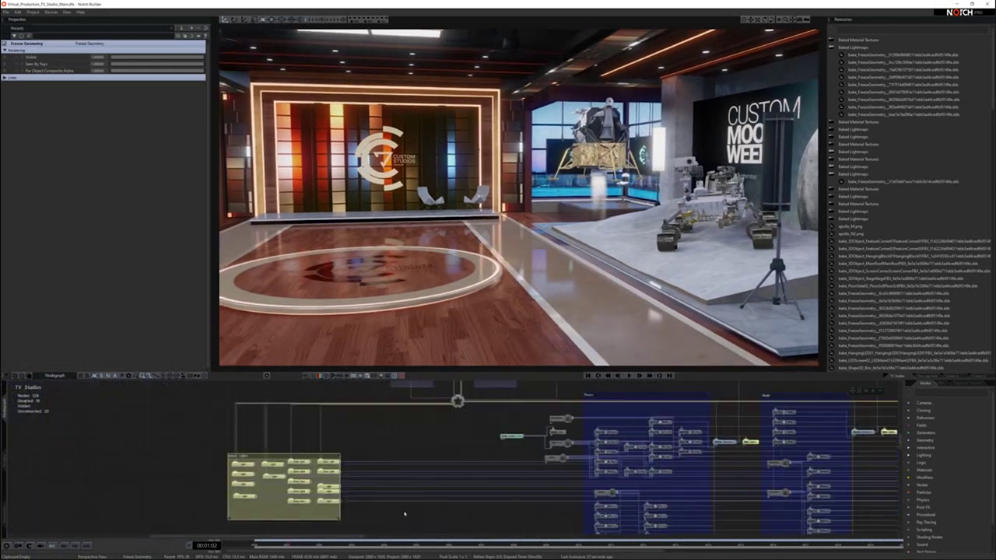
pyautogui.moveTo(561, 492)
pyautogui.mouseDown(button='middle')
pyautogui.moveTo(593, 484)
pyautogui.moveTo(551, 502)
pyautogui.mouseUp(button='middle')
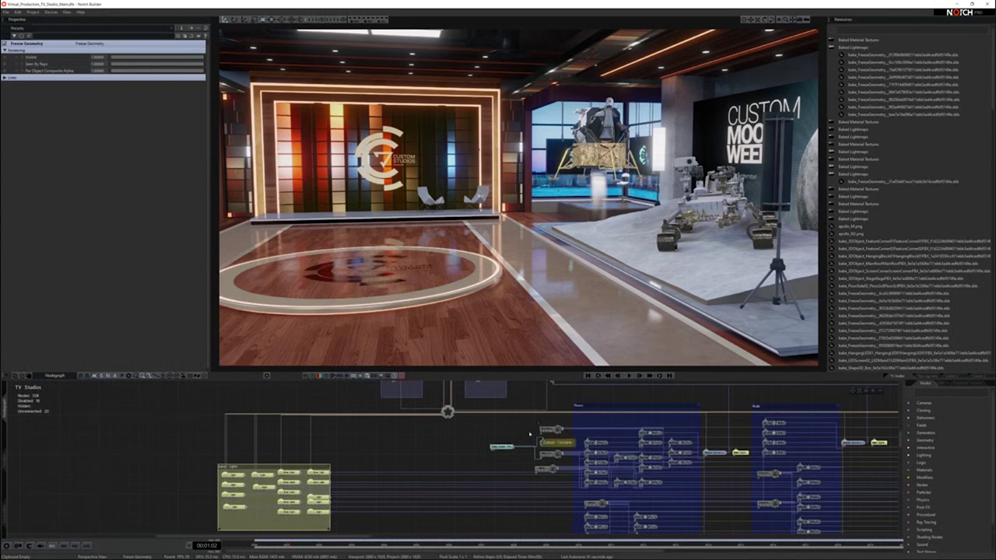
pyautogui.moveTo(535, 428); pyautogui.dragTo(397, 397, button='middle')
pyautogui.moveTo(449, 398); pyautogui.dragTo(547, 456)
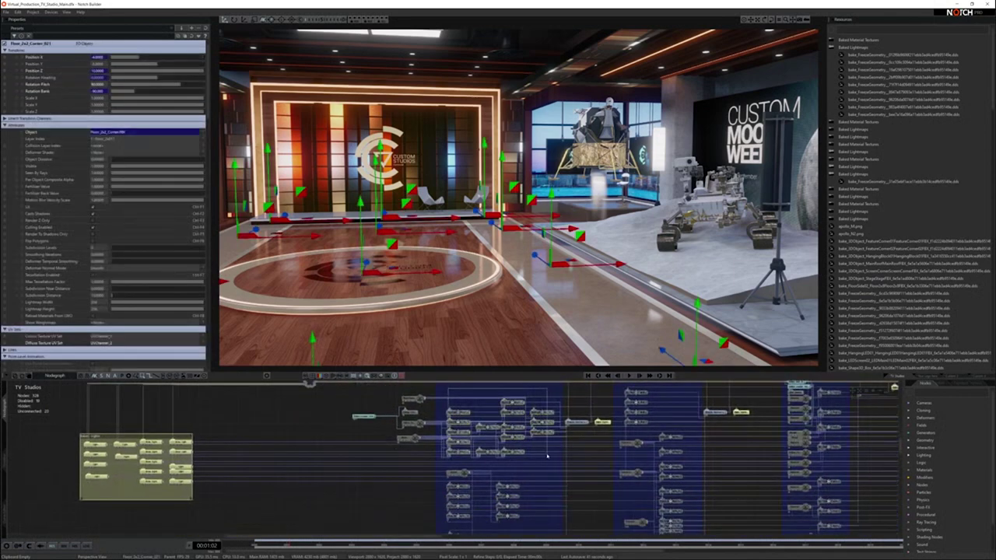
pyautogui.click(412, 410)
pyautogui.moveTo(395, 400); pyautogui.dragTo(534, 430, button='middle')
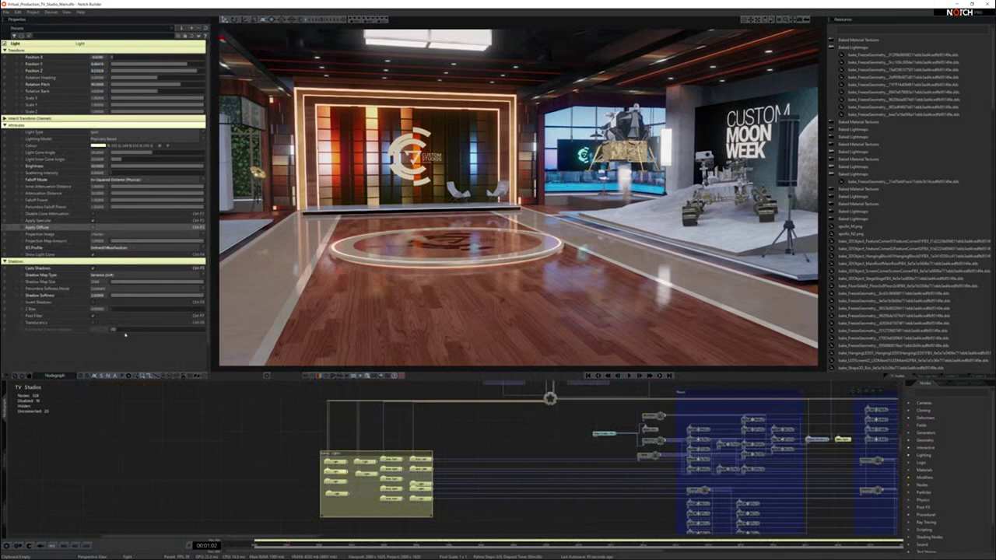
# - Inspect a light's settings and the floor reflections, and delete the entire group of light nodes
pyautogui.hotkey('ctrl', 'F5')
pyautogui.moveTo(519, 197); pyautogui.dragTo(438, 198, button='right')
pyautogui.moveTo(484, 528); pyautogui.dragTo(289, 433)
pyautogui.press('Delete')
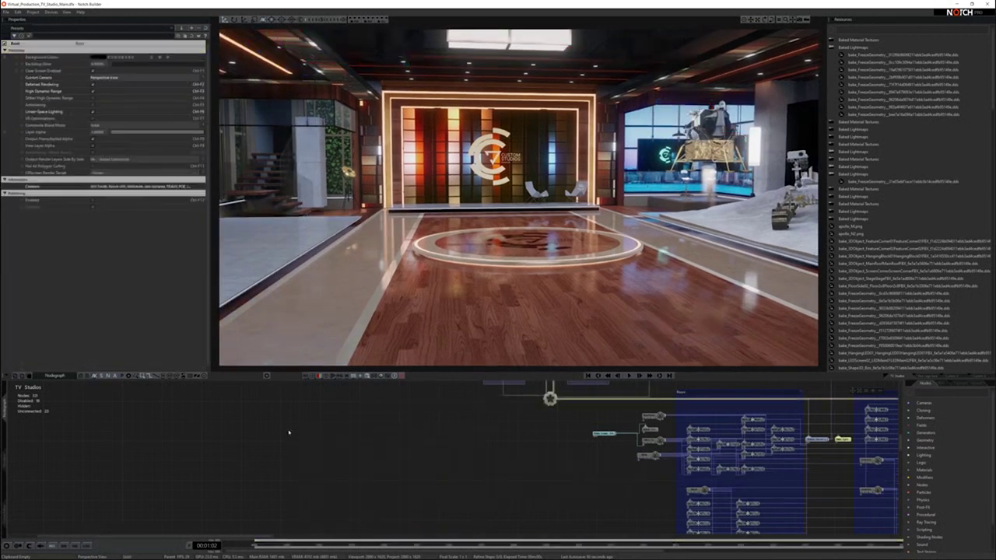
# - Delete the Pathtracer node that is flagged in red near the root node
pyautogui.moveTo(558, 437); pyautogui.dragTo(444, 501, button='middle')
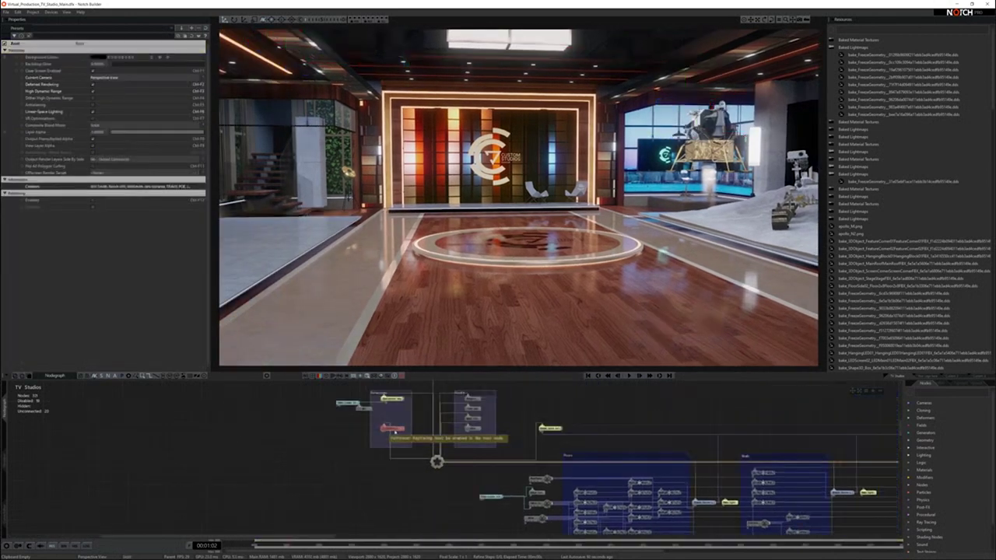
pyautogui.click(391, 429)
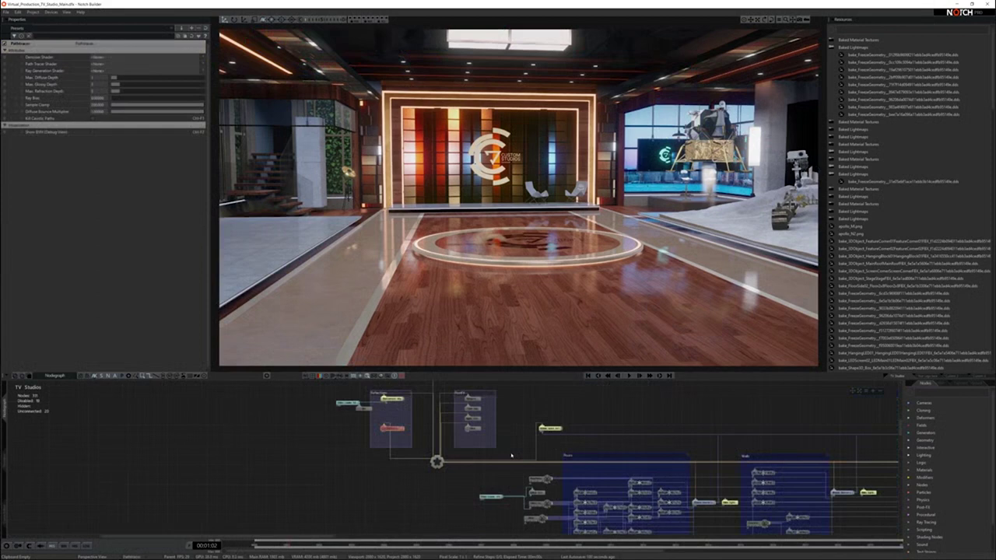
pyautogui.press('Delete')
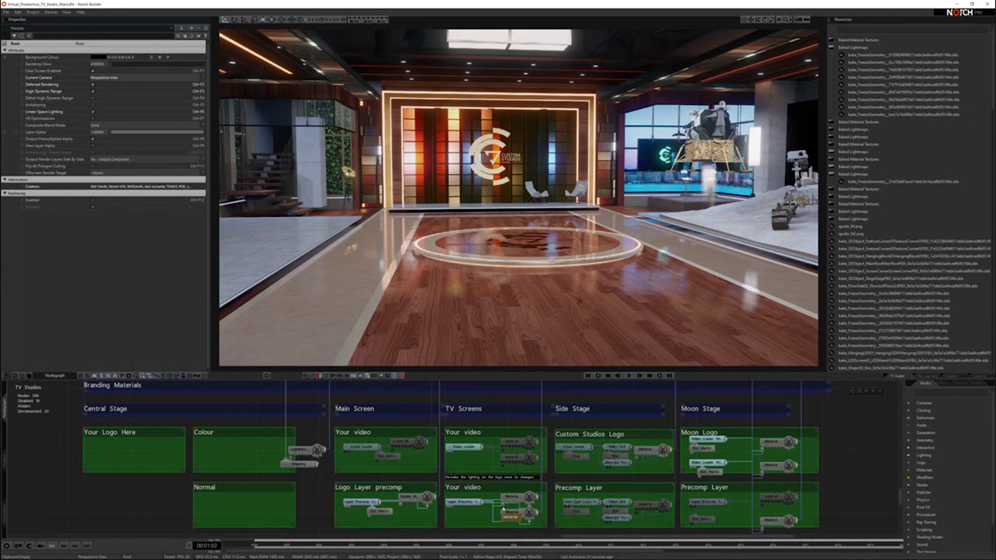
# - Locate the Branding Materials groups and select the nodes in the Main Screen's Your video group
pyautogui.moveTo(537, 535); pyautogui.dragTo(513, 505, button='middle')
pyautogui.moveTo(322, 410); pyautogui.dragTo(363, 439, button='middle')
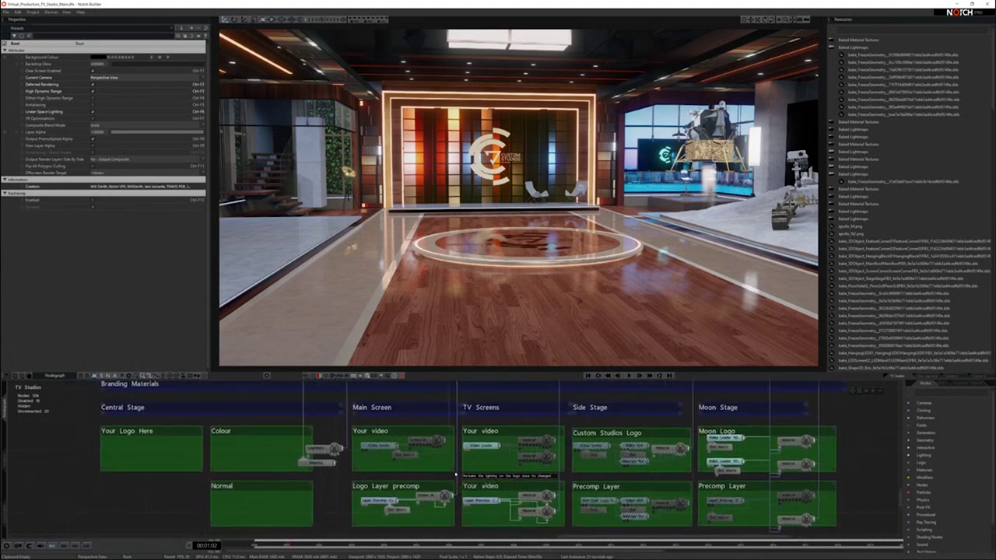
pyautogui.click(363, 440)
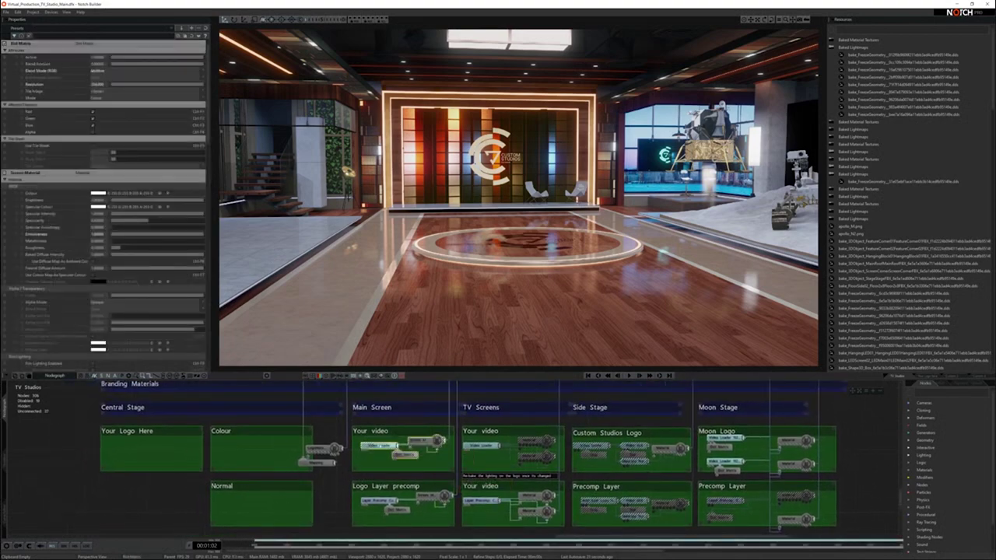